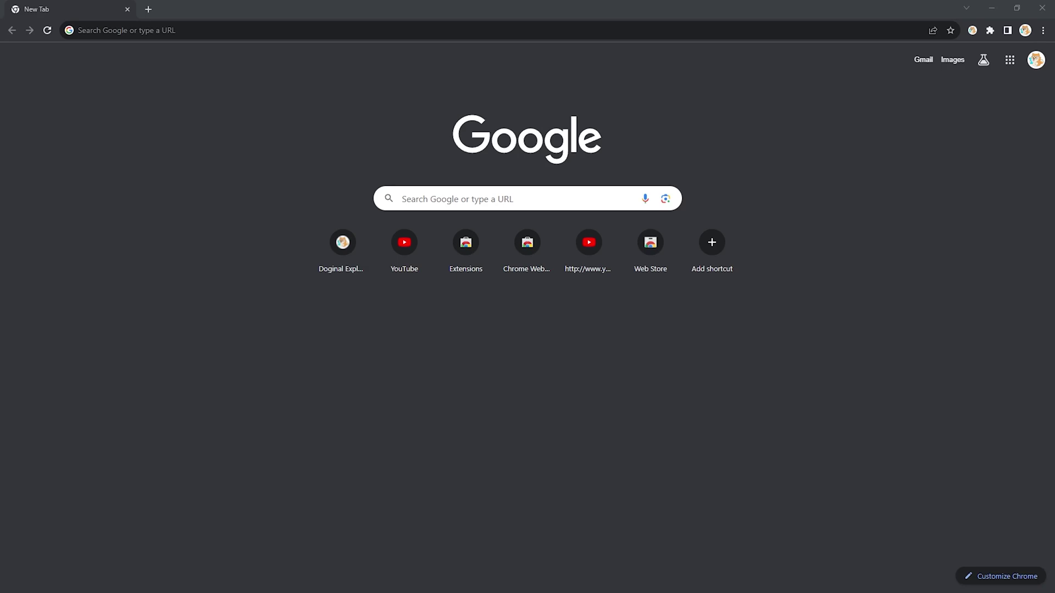
Step: Load drc-20.org in Chrome from the address bar suggestion
click(170, 29)
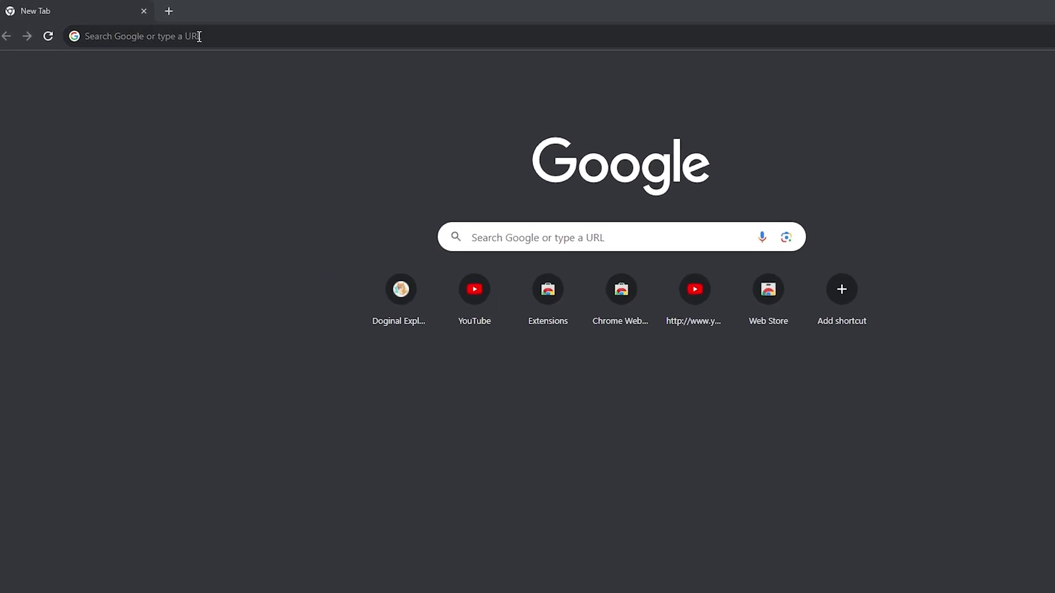
text(drc-20.org)
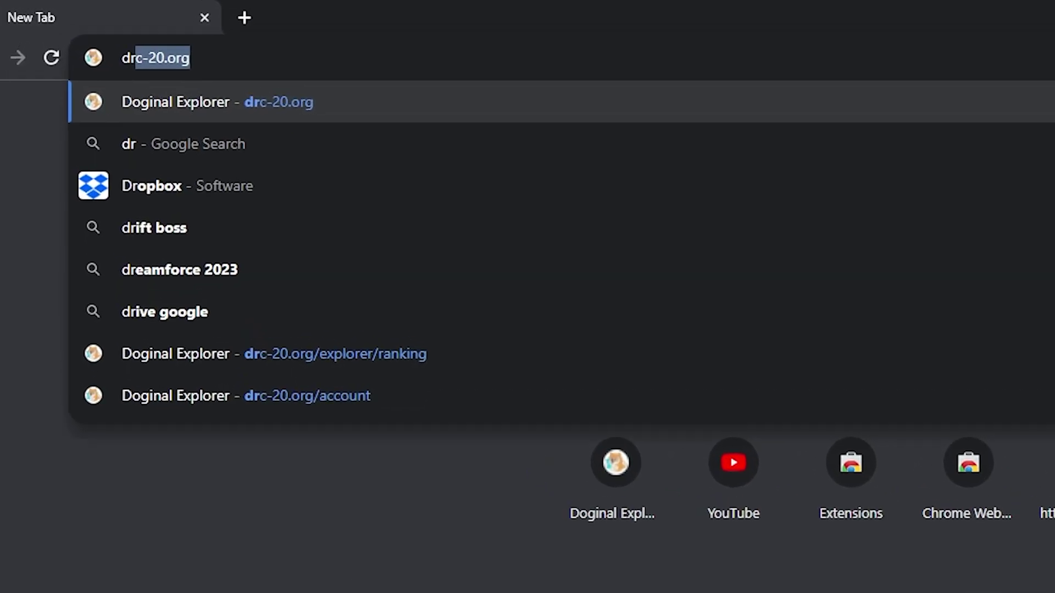
key(Return)
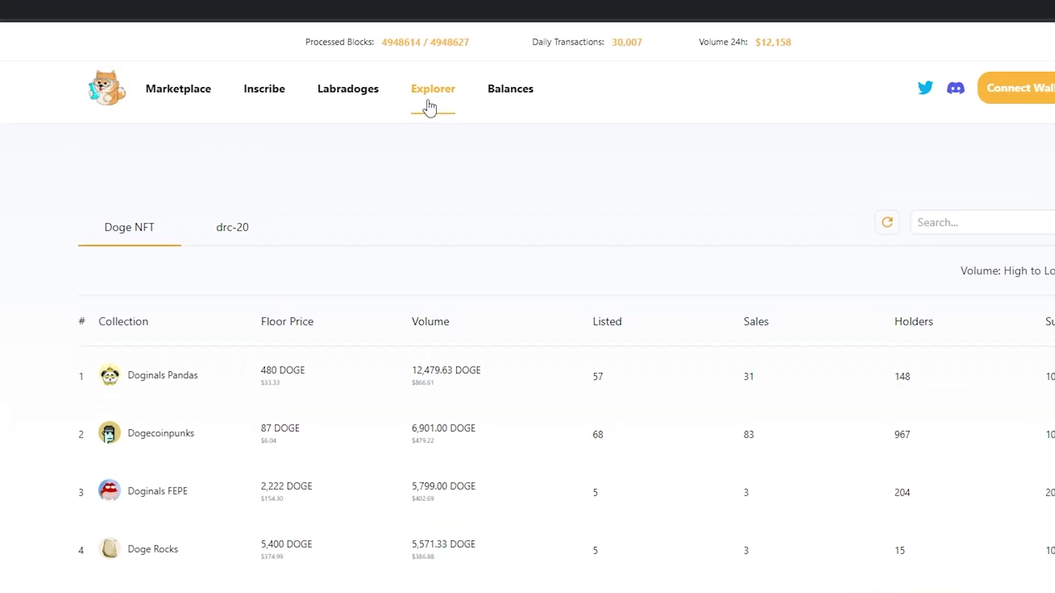
click(432, 106)
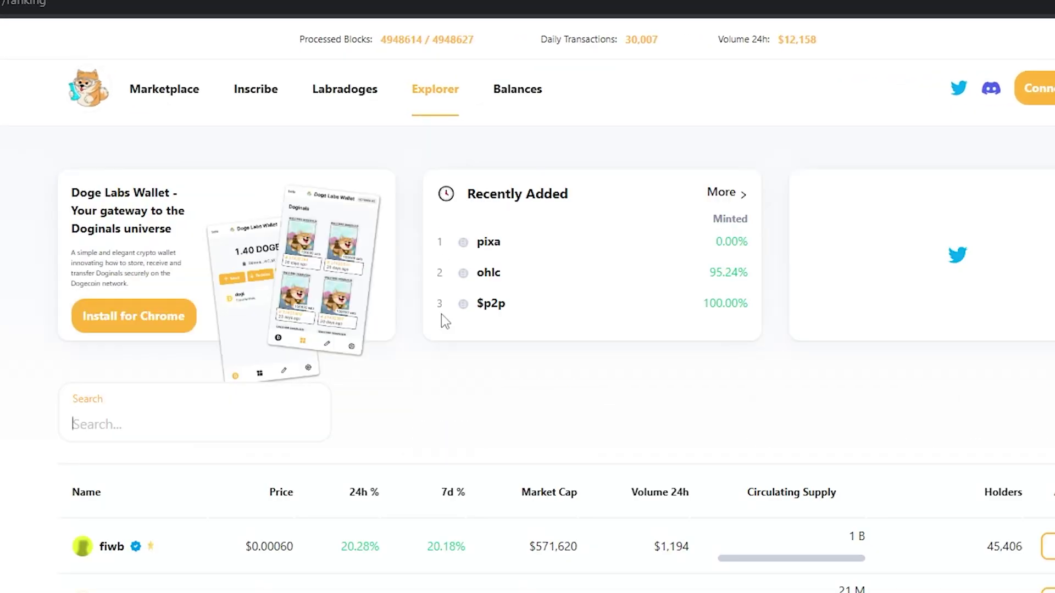
scroll(14, 371, down, 2)
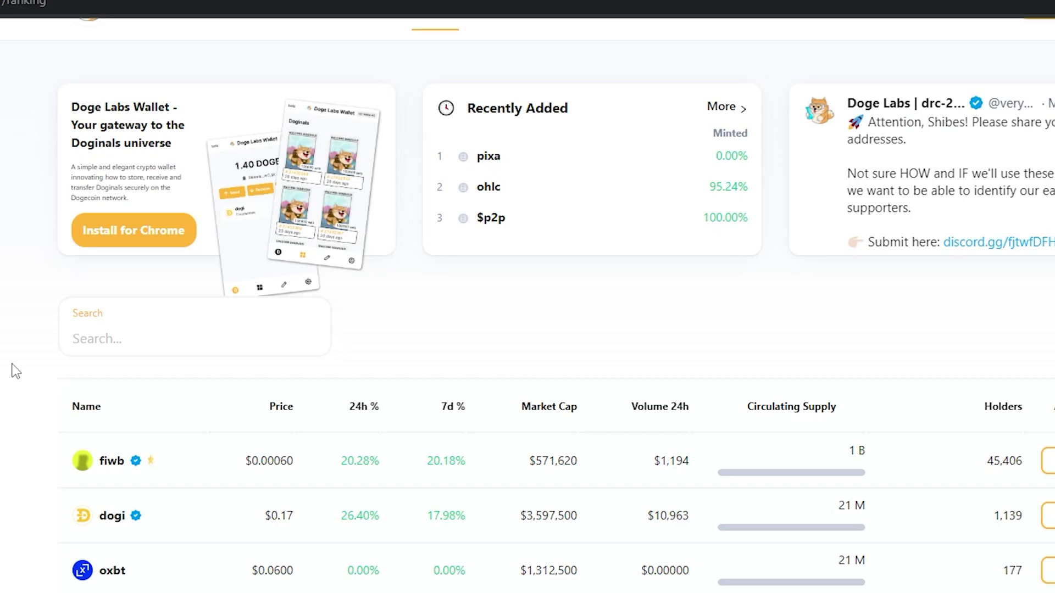
text(sass)
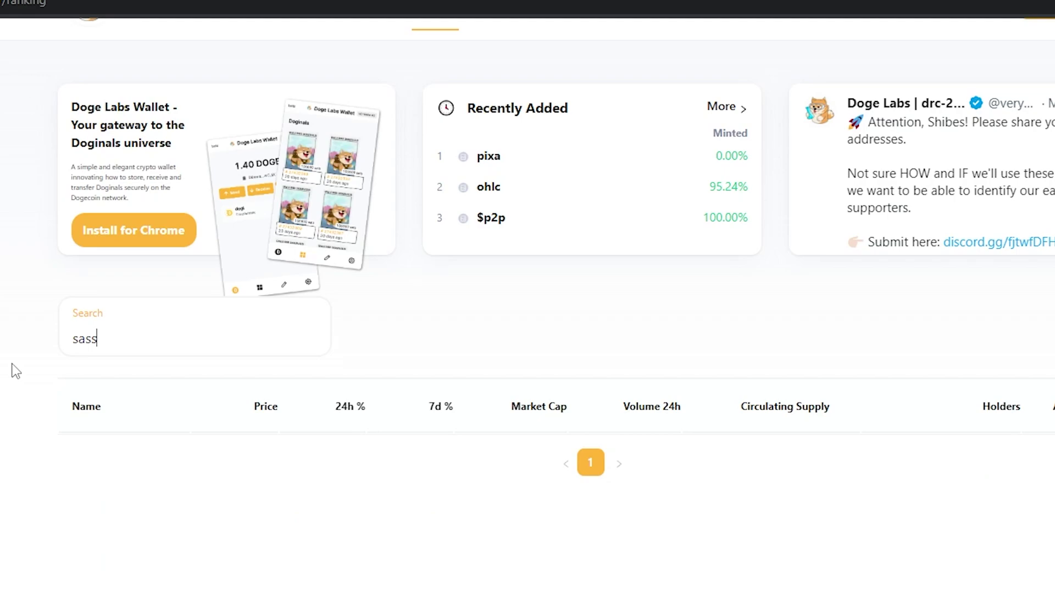
double_click(90, 341)
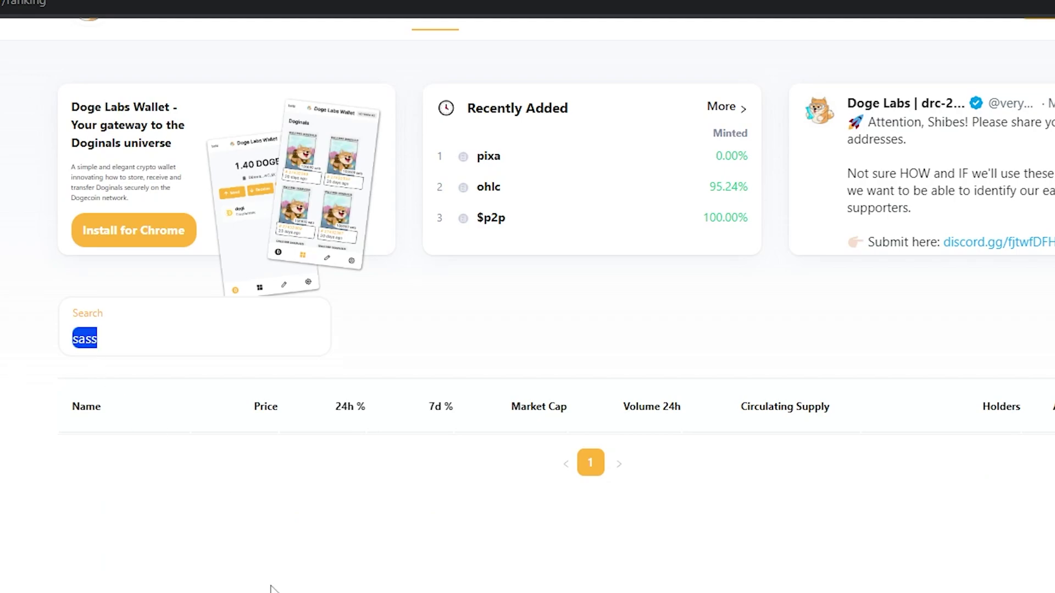
click(121, 346)
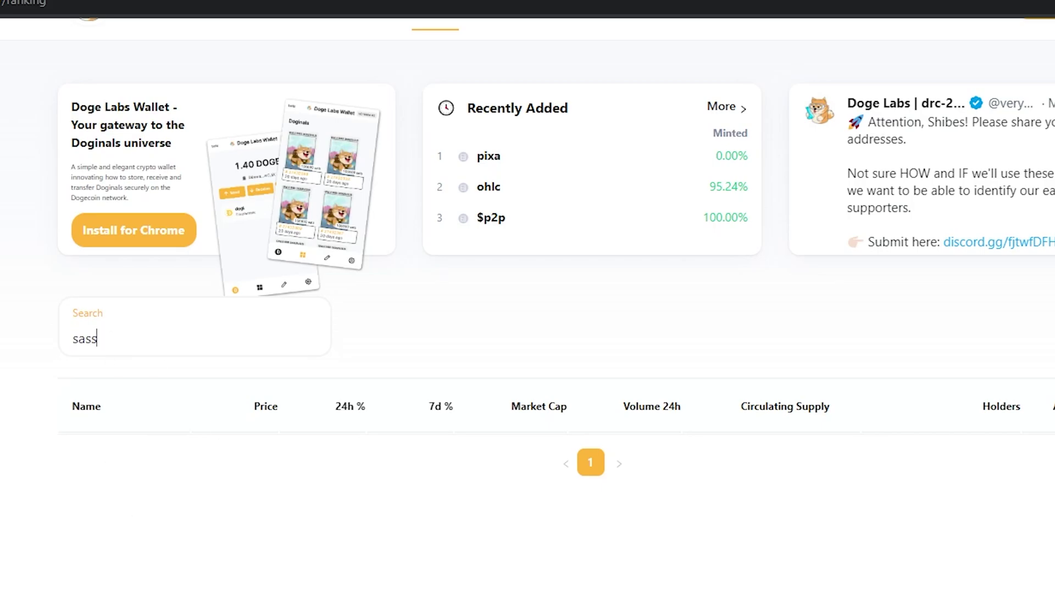
key(BackSpace)
key(BackSpace)
key(BackSpace)
key(BackSpace)
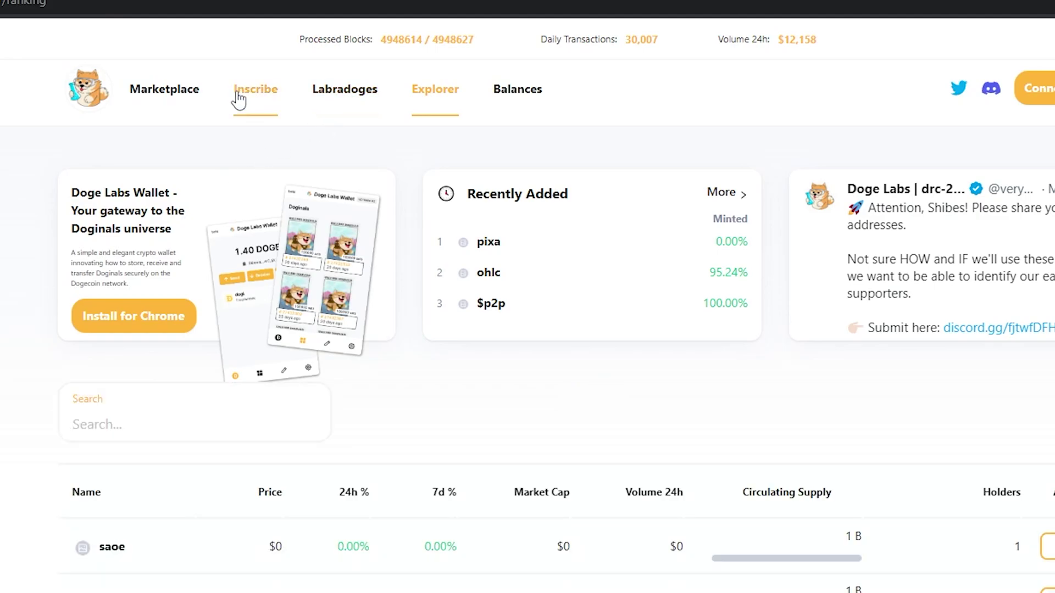
Step: Start a drc-20 deploy for tick 'sass' with total supply 1000000 and limit 100 per mint
click(255, 99)
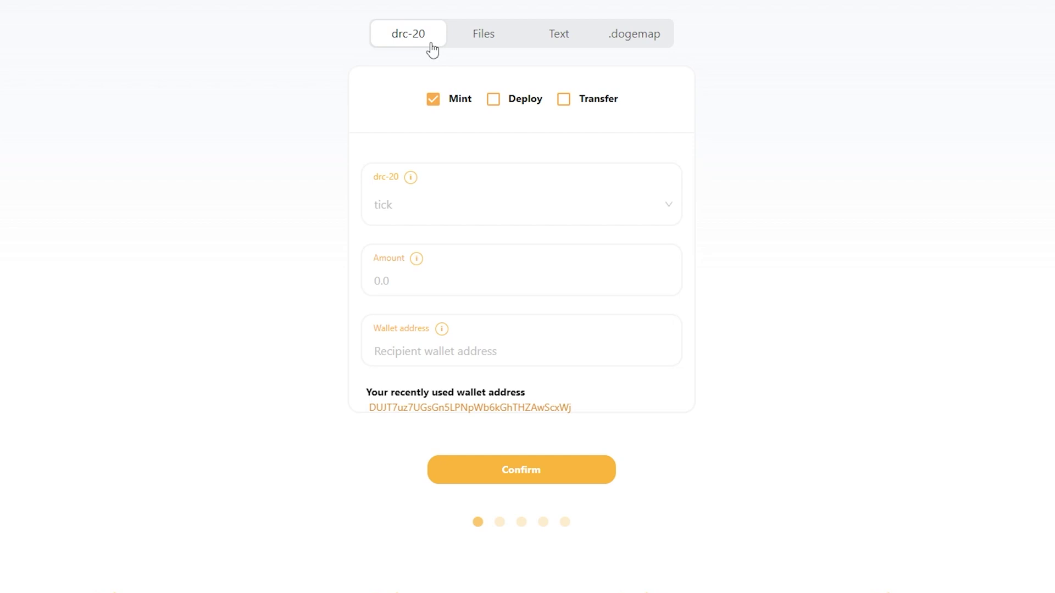
click(492, 101)
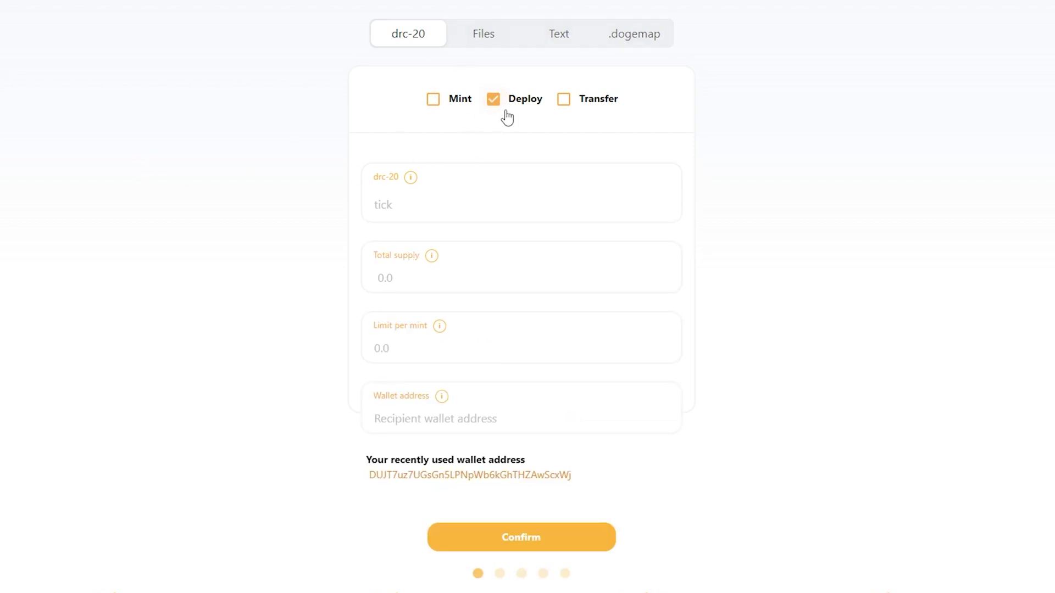
double_click(525, 99)
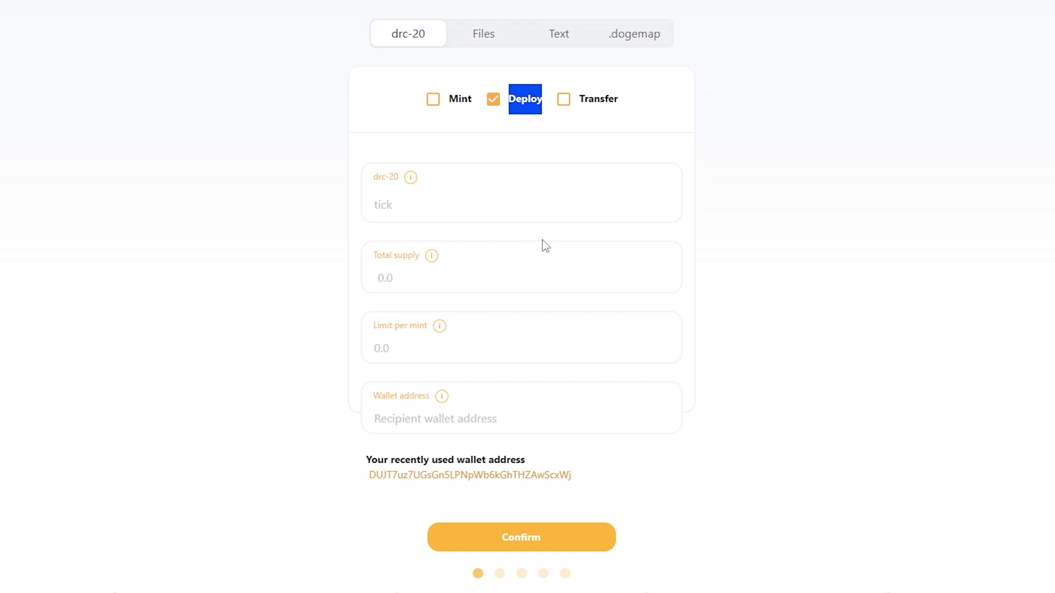
click(402, 212)
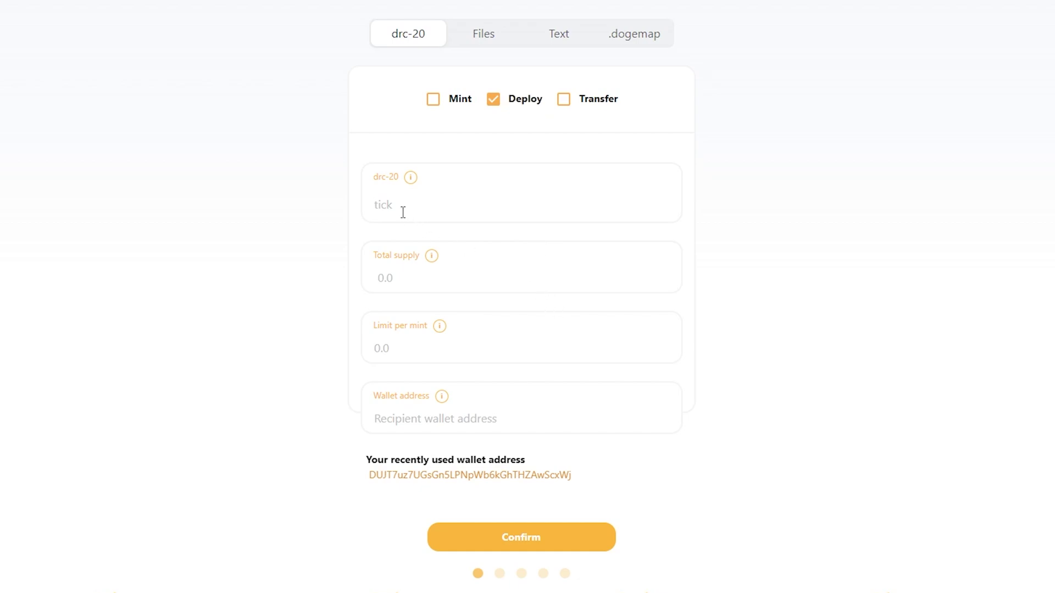
text(sass)
click(401, 278)
text(1000000)
click(390, 343)
text(100)
Step: Paste the Doge Labs Wallet address as the receiving wallet and submit the deploy for review
click(441, 396)
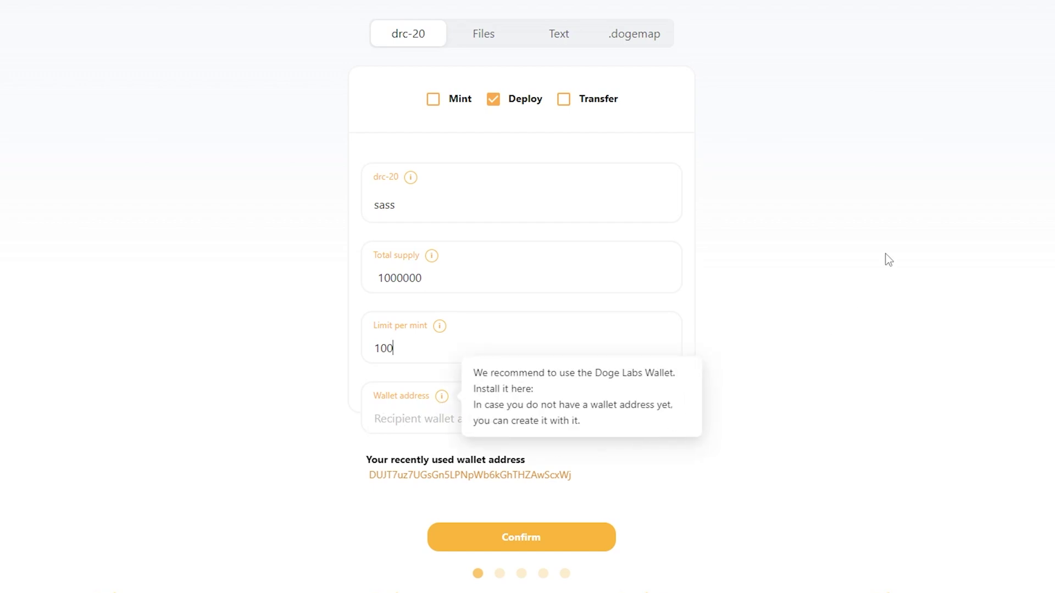
click(1005, 47)
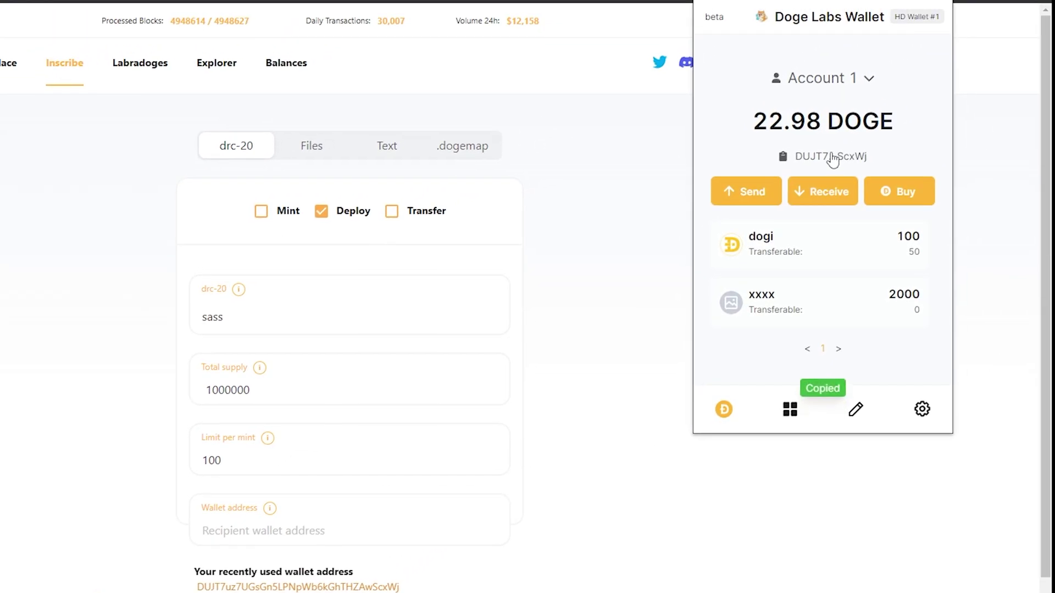
click(577, 349)
click(267, 527)
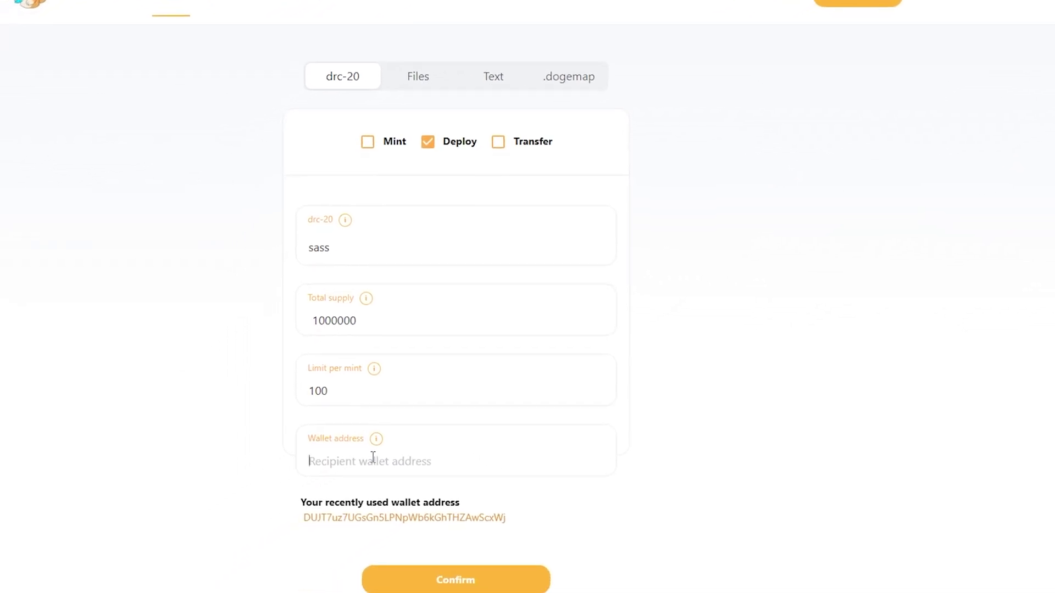
text(DUJT7uz7UGsGn5LPNpWb6kGhTHZAwScxWj)
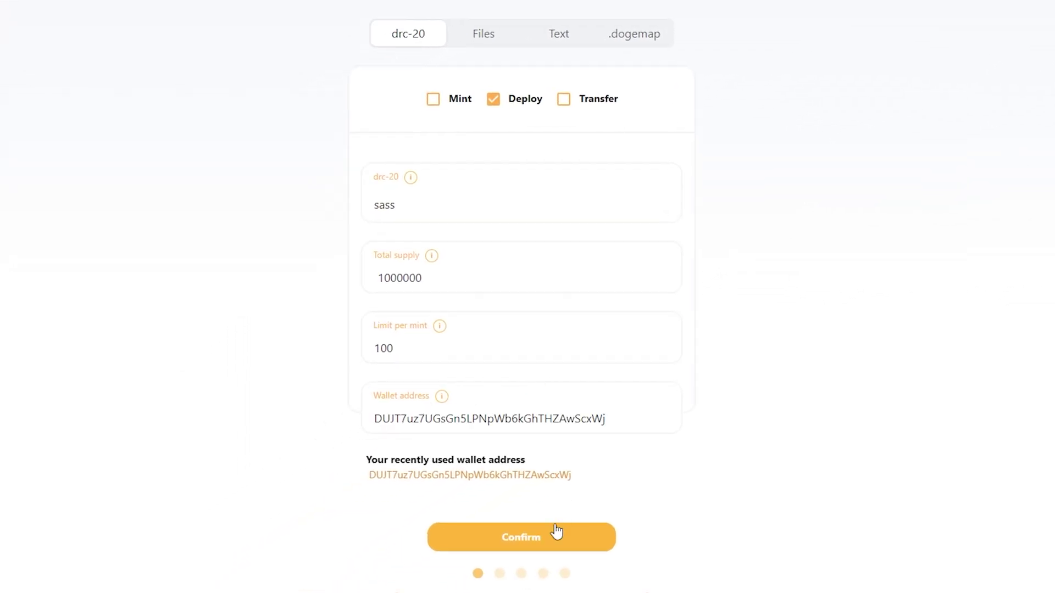
click(550, 536)
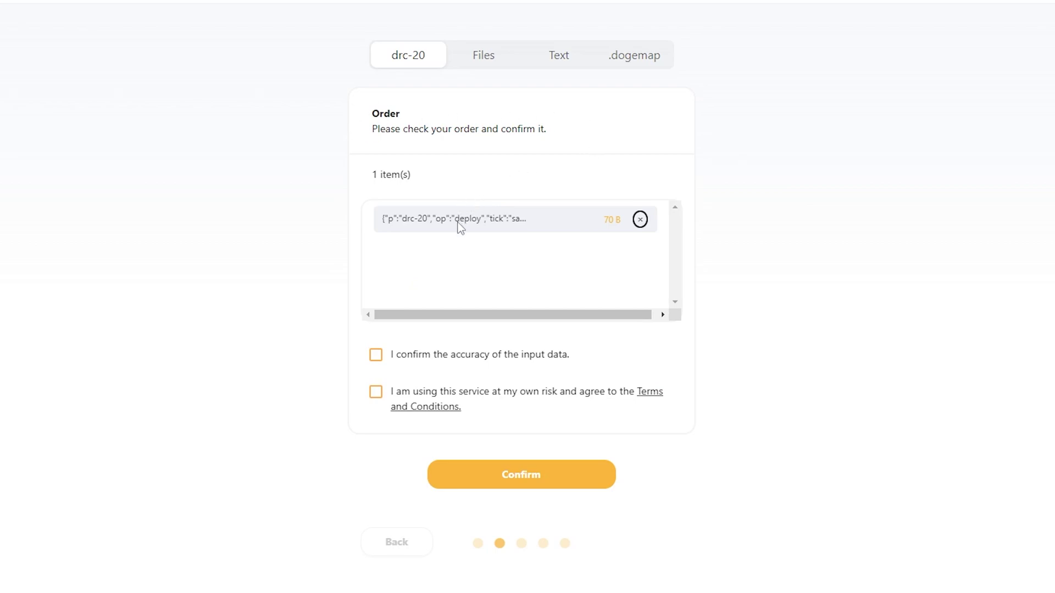
Step: Accept both order checks, choose the Economy fee, and continue to the 10 DOGE payment step
click(376, 356)
click(376, 396)
click(524, 473)
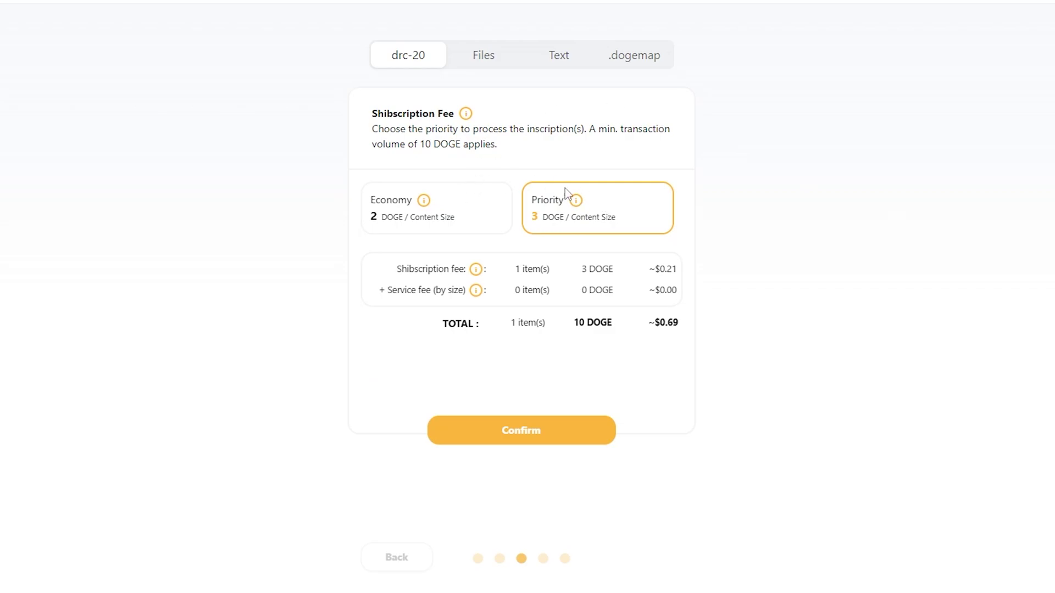
click(452, 222)
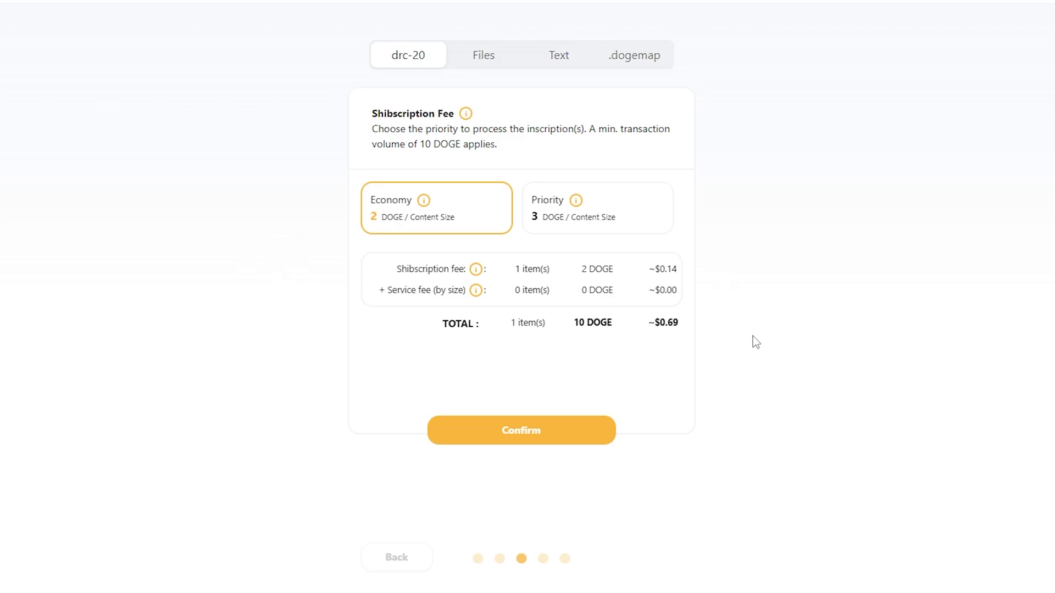
click(507, 429)
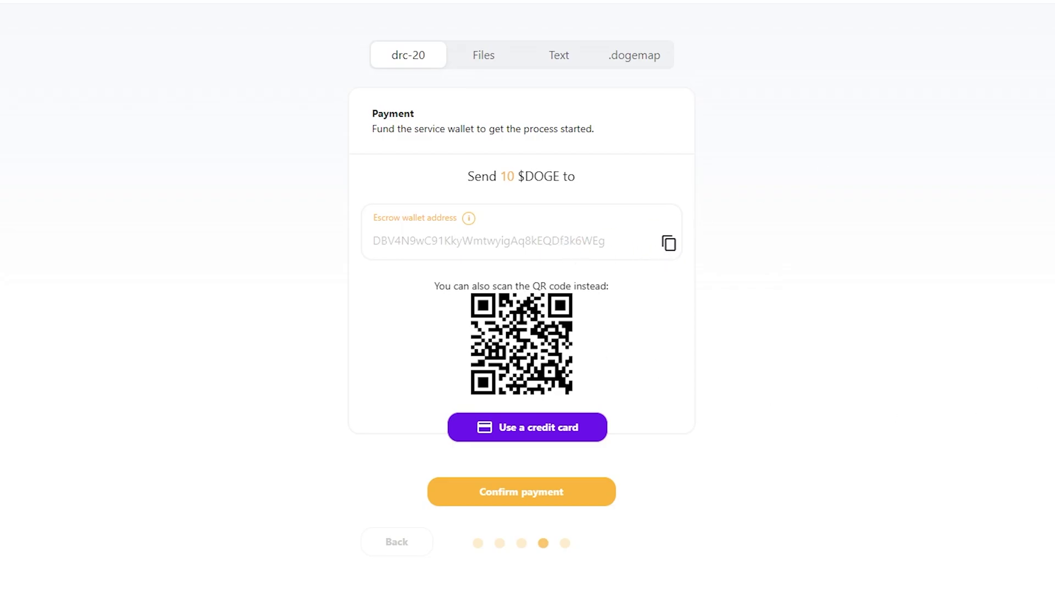
Step: Sign and send 10 DOGE from Doge Labs Wallet to the pasted escrow address
click(919, 101)
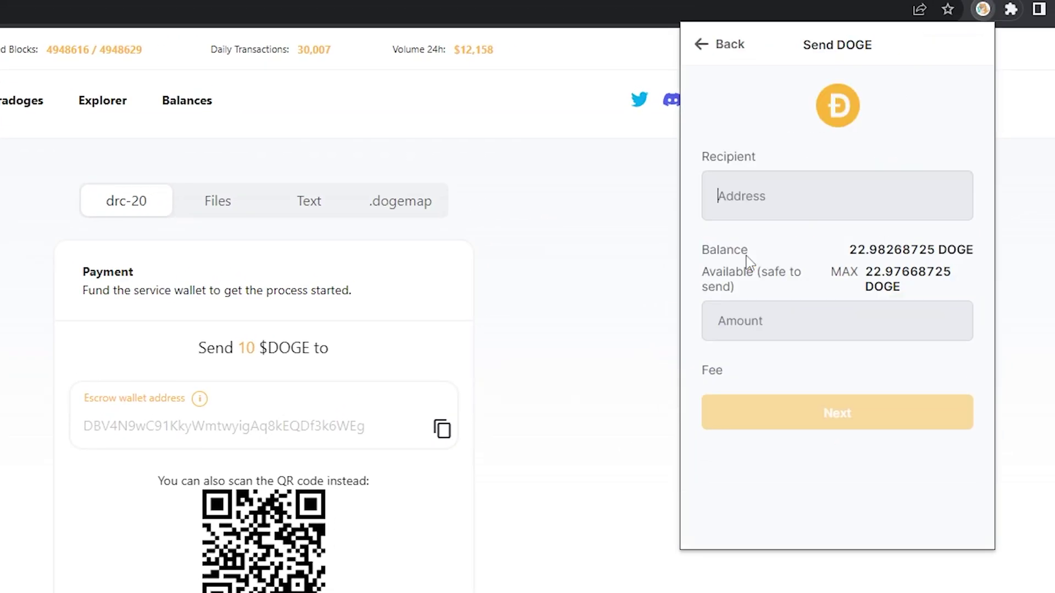
text(DBV4N9wC91KkyWmtwyigAq8kEQDf3k6WEg)
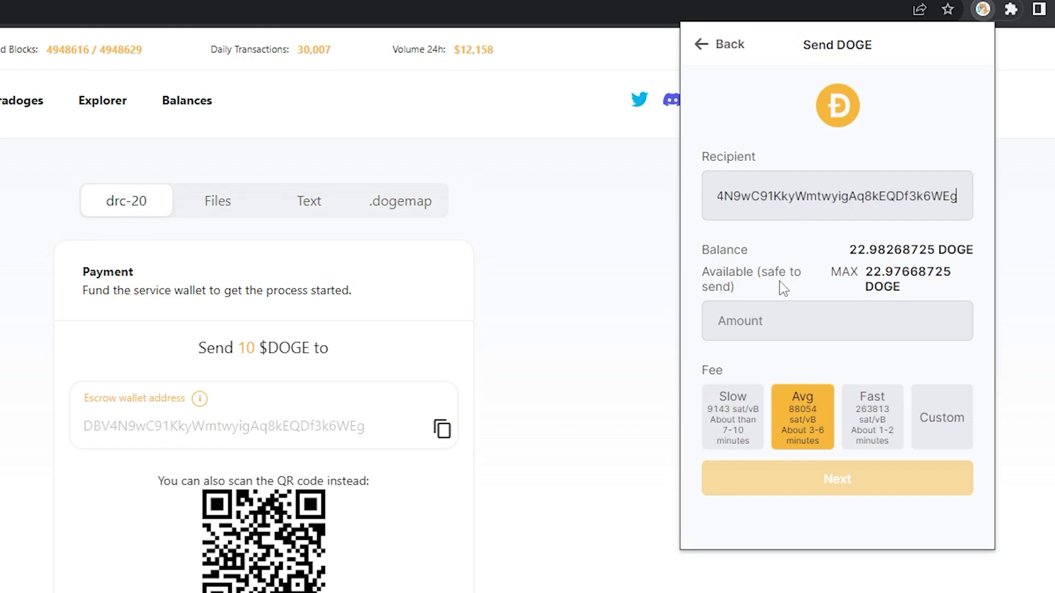
click(766, 324)
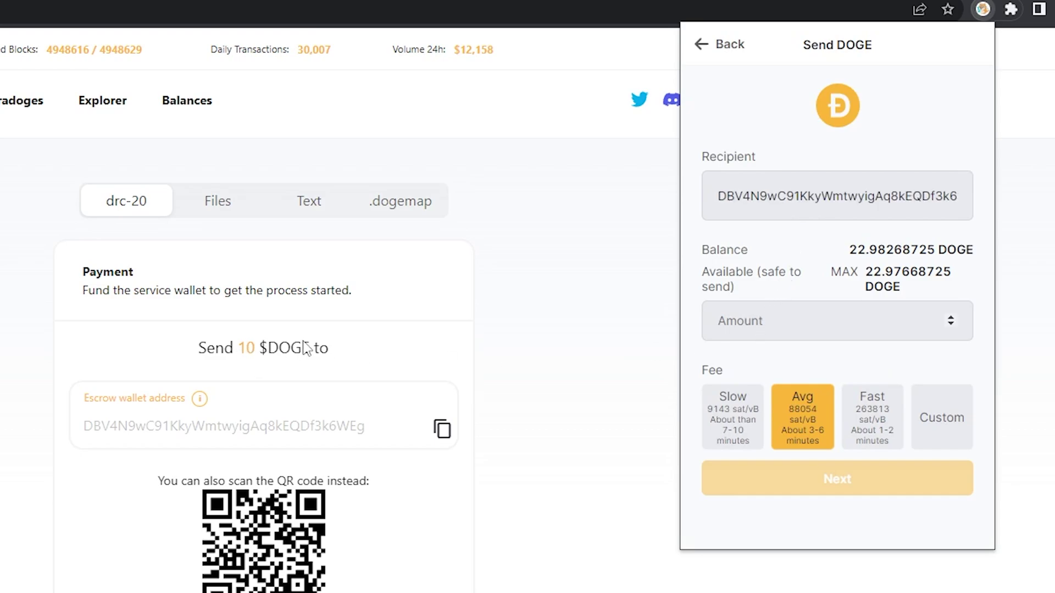
text(10)
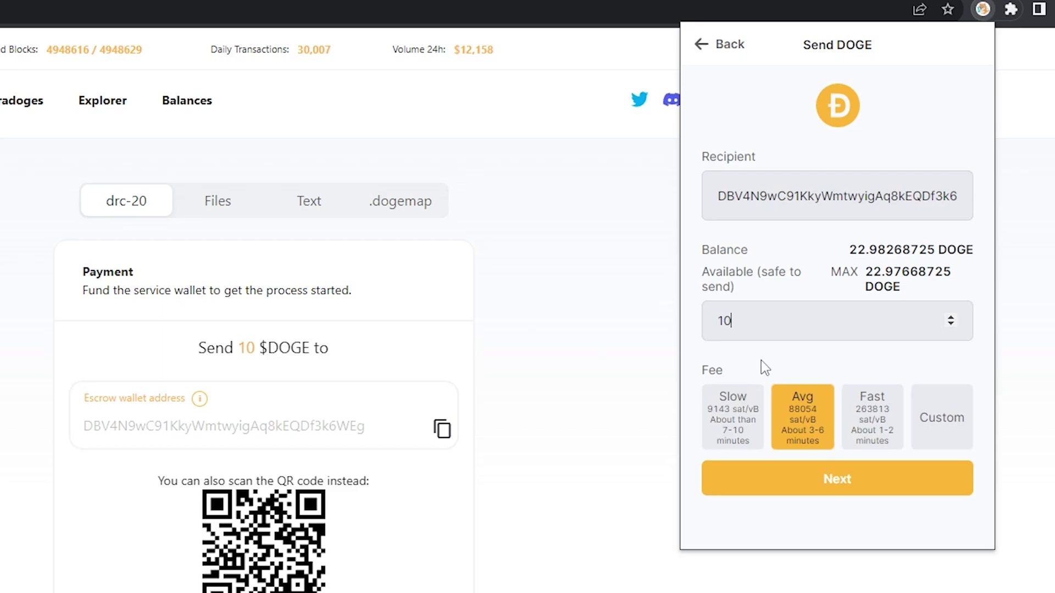
click(822, 477)
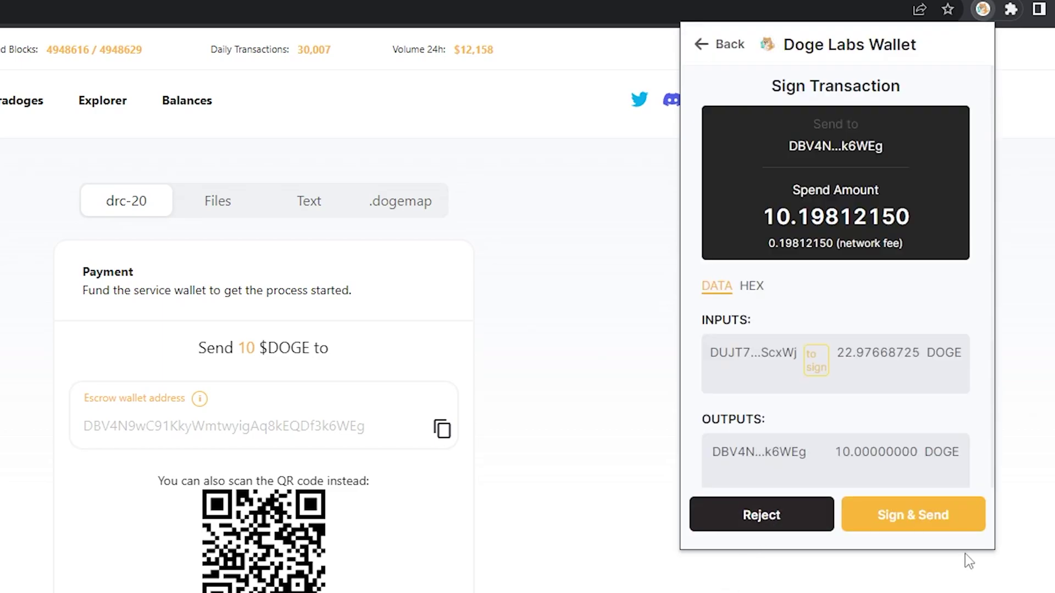
click(949, 527)
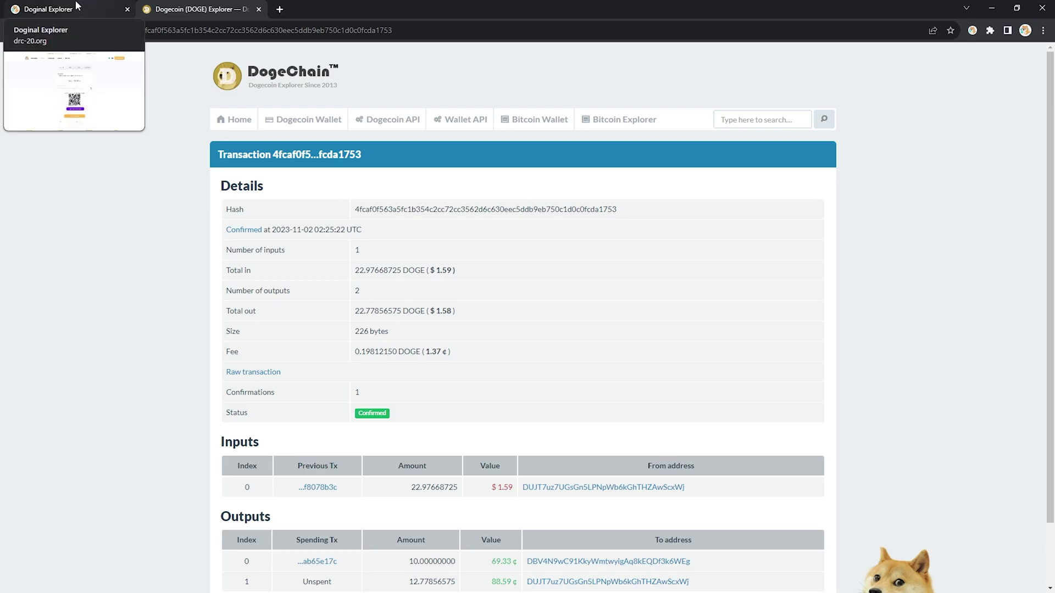
Step: Close the transaction tab and search for 'sass' in the drc-20.org explorer
click(259, 9)
text(sass)
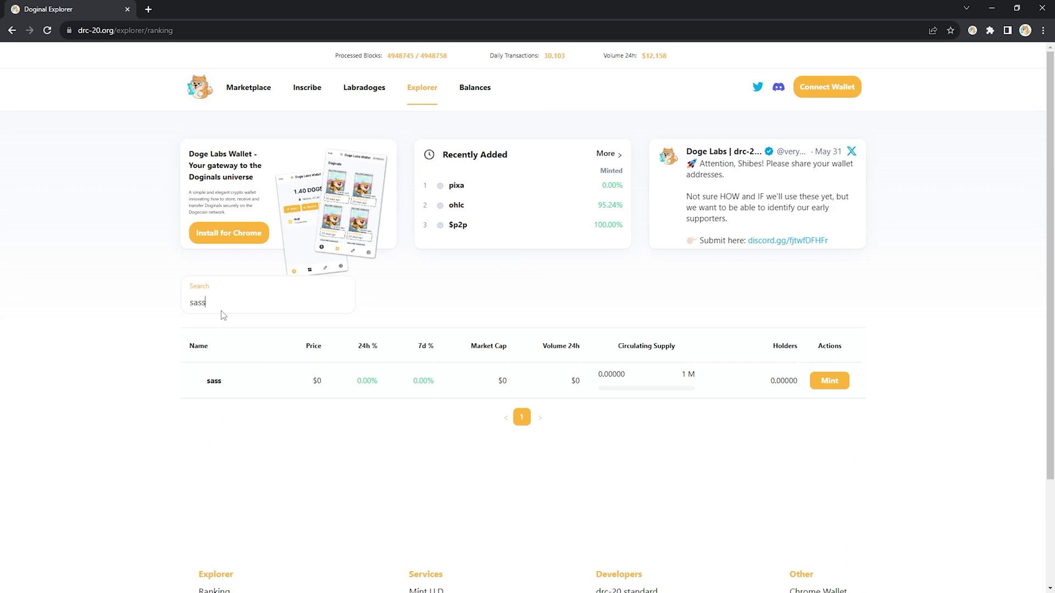